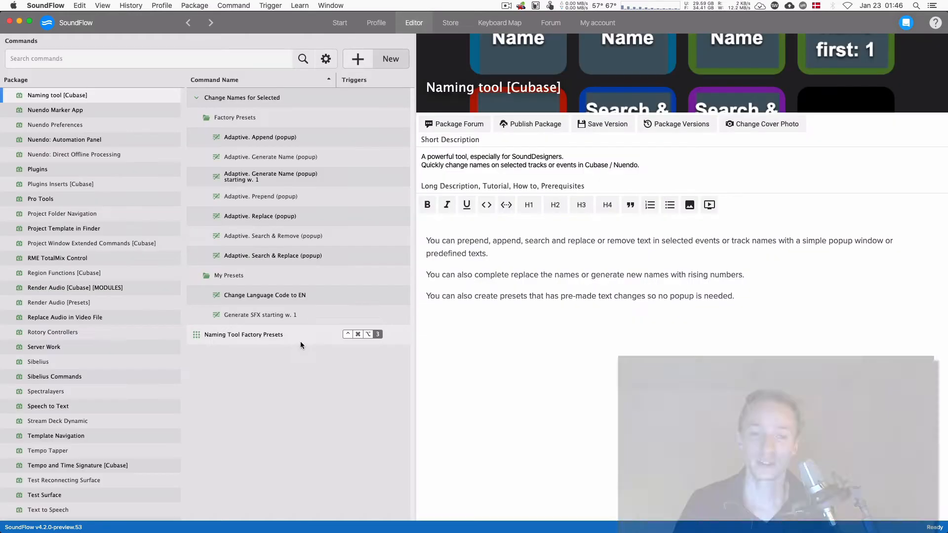
Step: Bring up the Naming Tool Factory Presets deck, switch to Nuendo and select the events on the Old Revisions 01 track
click(275, 334)
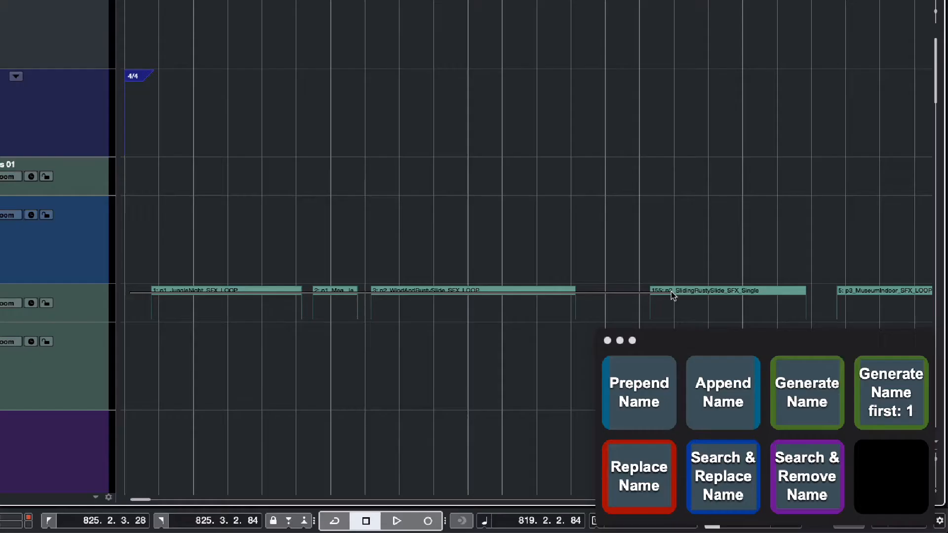
drag(670, 292, 867, 295)
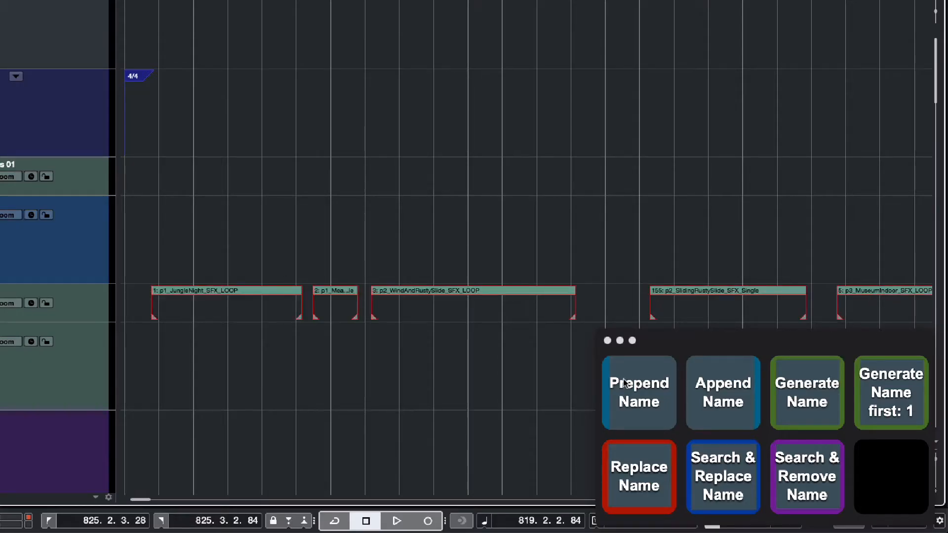
Step: Try prepending "Preview_" to the names of the selected events, and undo the change
click(639, 419)
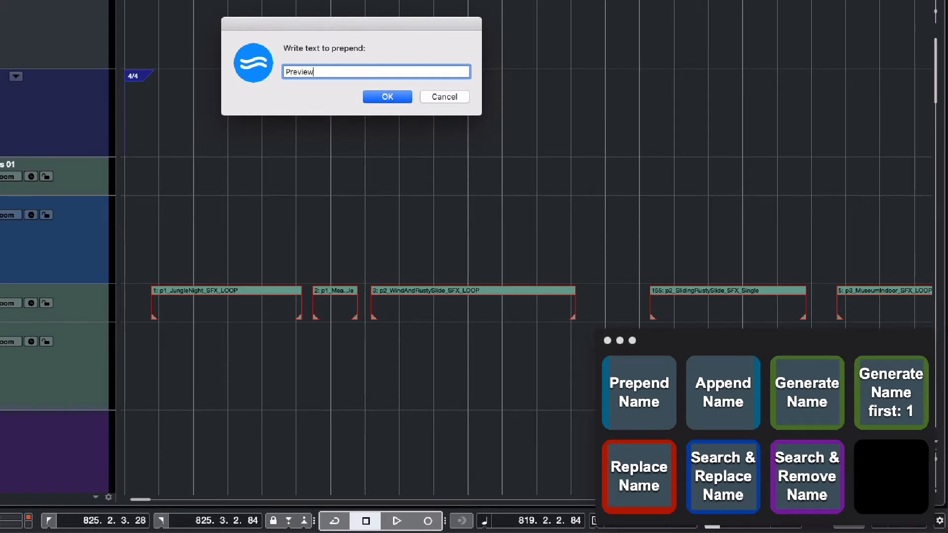
key(Return)
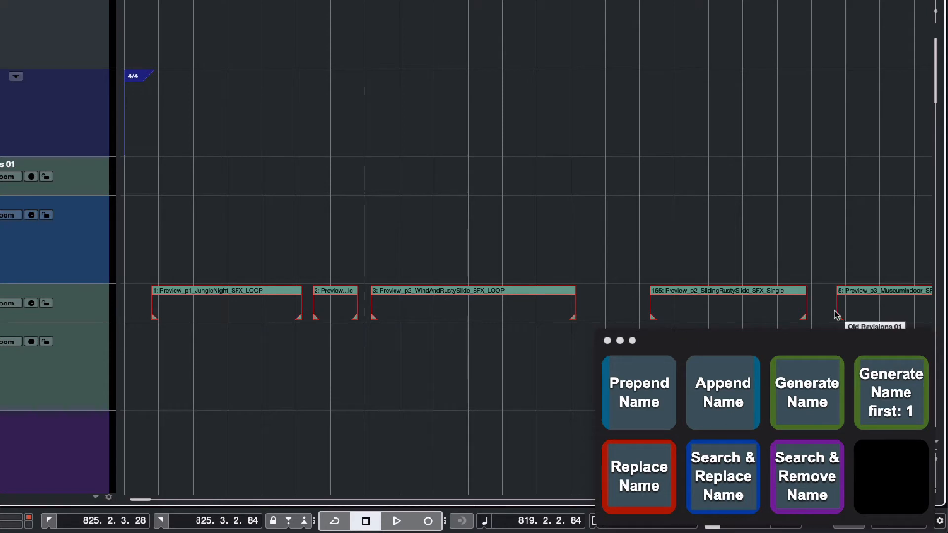
key(ctrl+z)
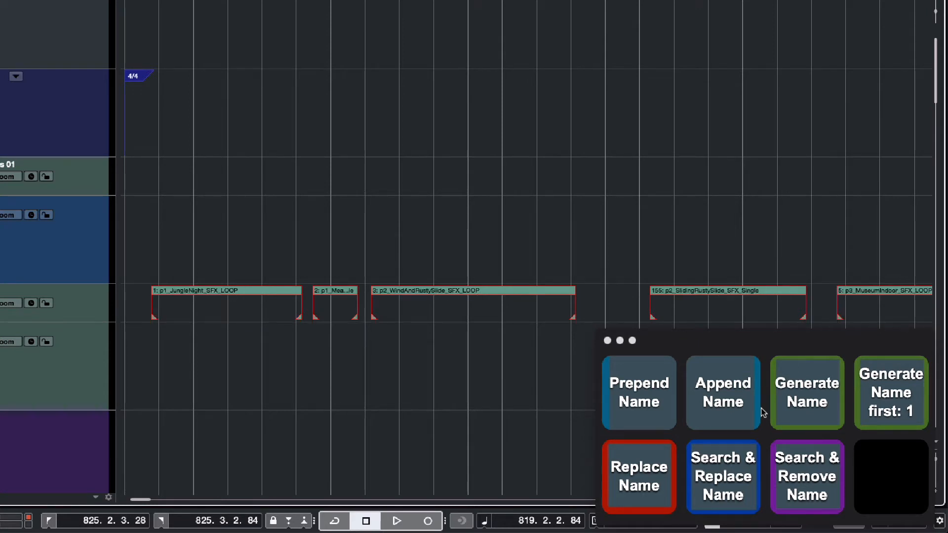
Step: Append "-v1" to the names of all selected events
click(733, 399)
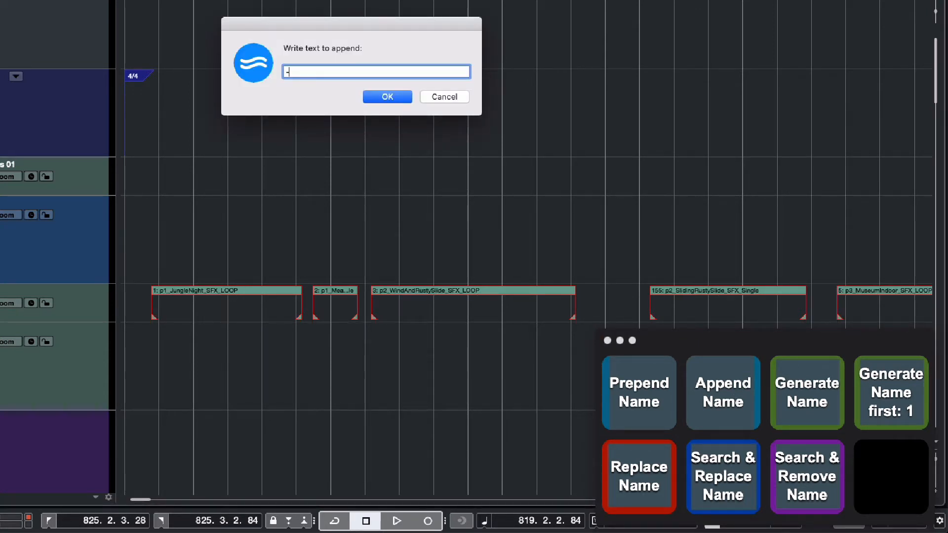
key(Return)
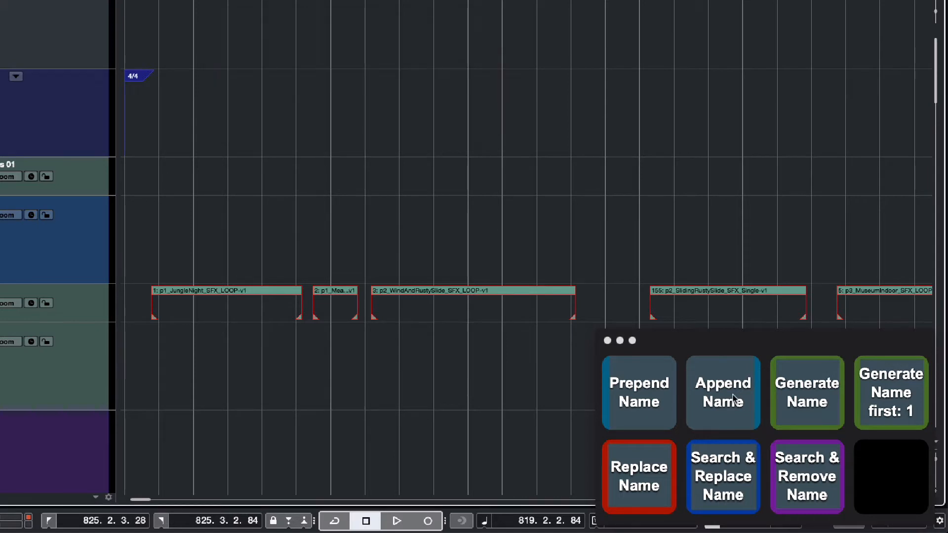
Step: Try generating numbered names from "SFX" for the selected events with start number 10, and undo the renaming
click(808, 411)
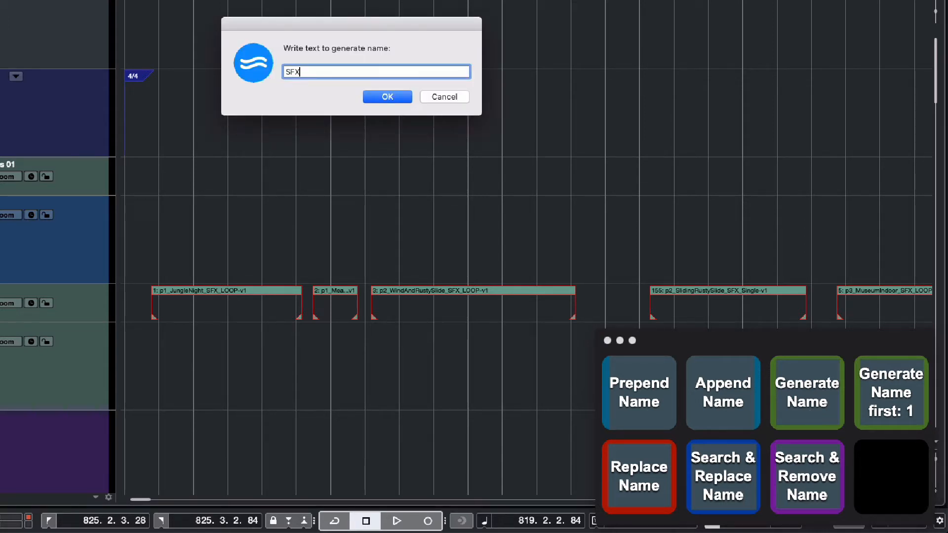
key(Return)
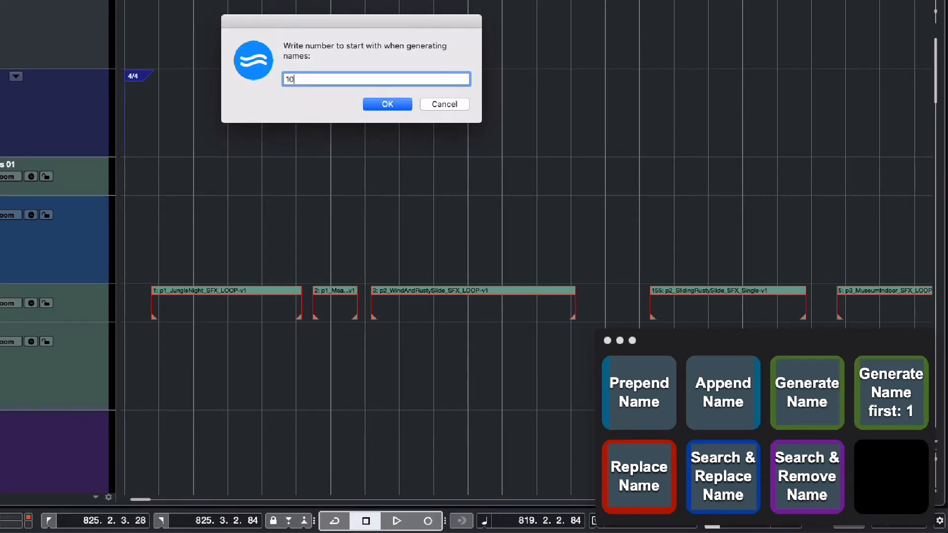
text(10)
key(Return)
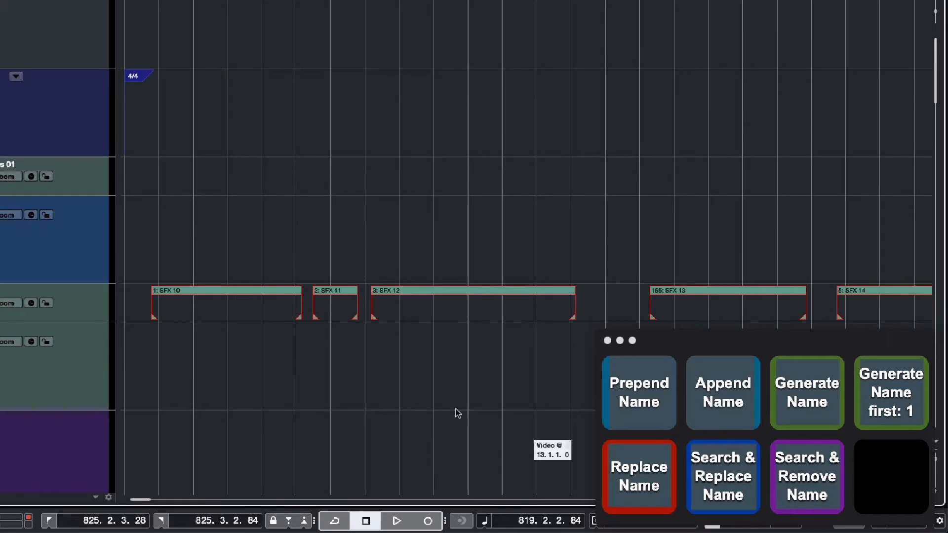
scroll(805, 310, right, 6)
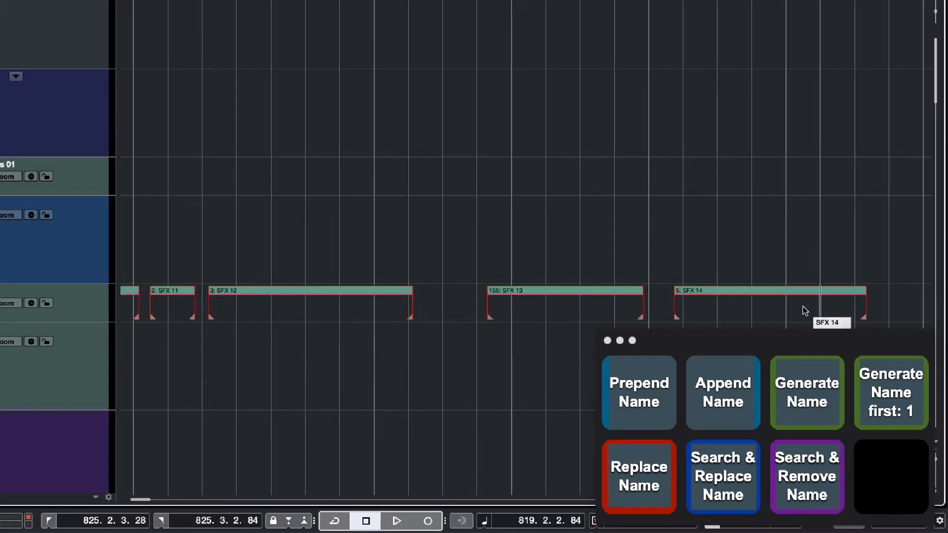
scroll(803, 313, left, 6)
key(super+z)
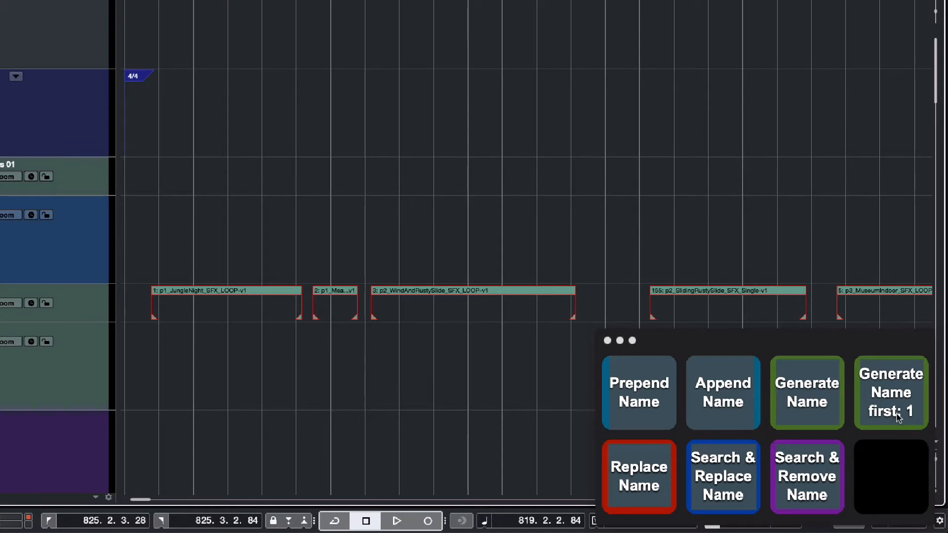
Step: Try generating "SFX" names numbered from 1 for the selected events, and undo the renaming
click(898, 417)
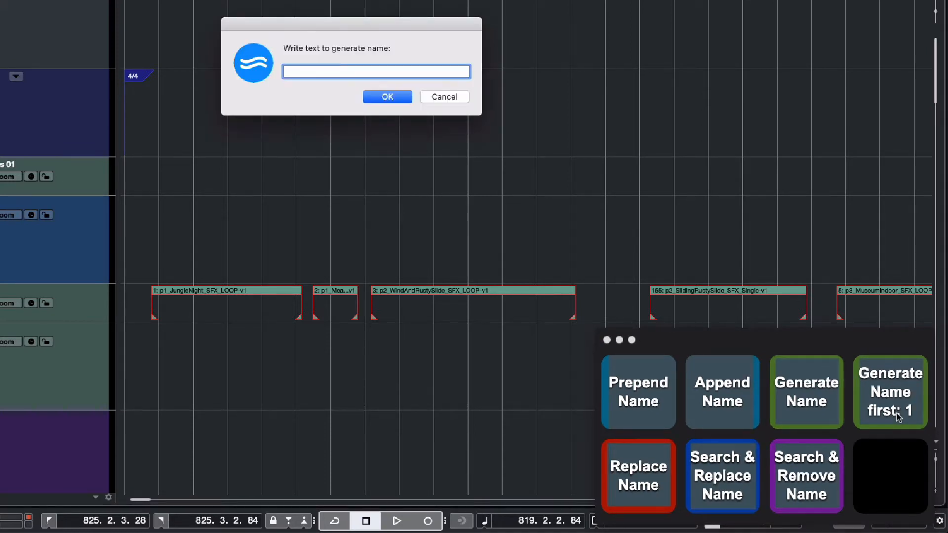
key(Return)
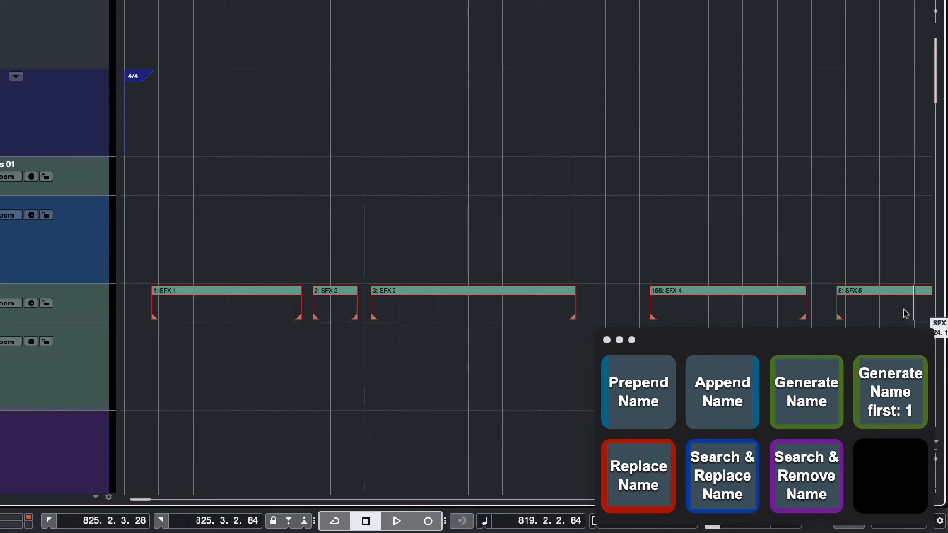
key(ctrl+z)
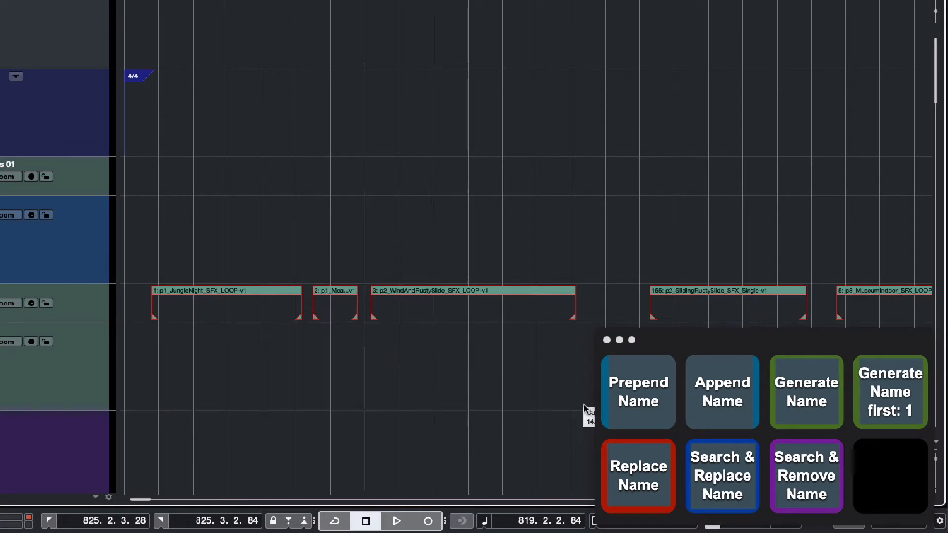
Step: Try replacing the names of all selected events with "No Name"
click(662, 478)
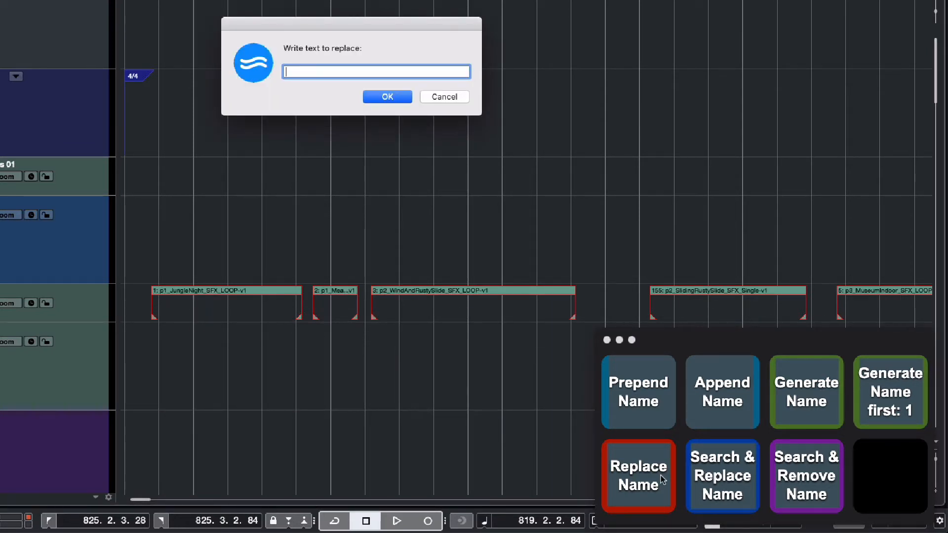
text(No)
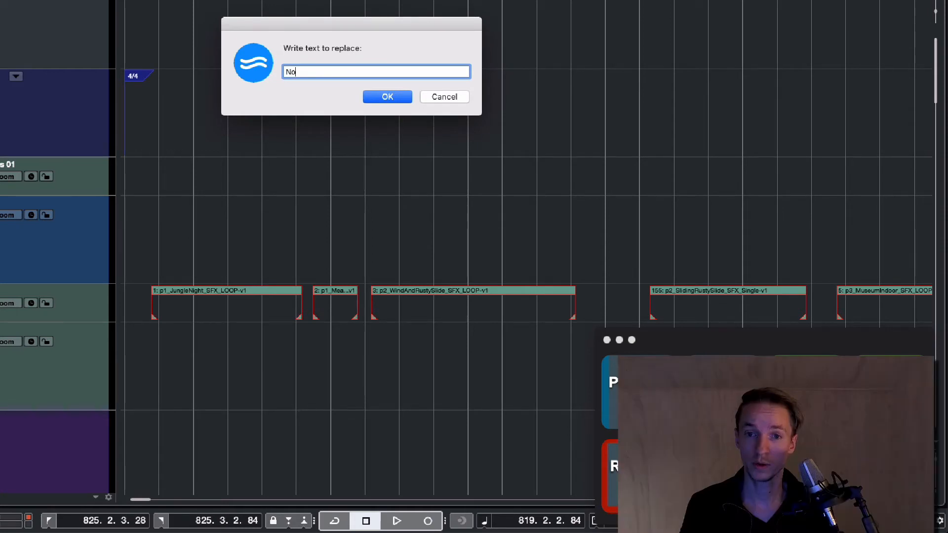
text(Name)
key(Return)
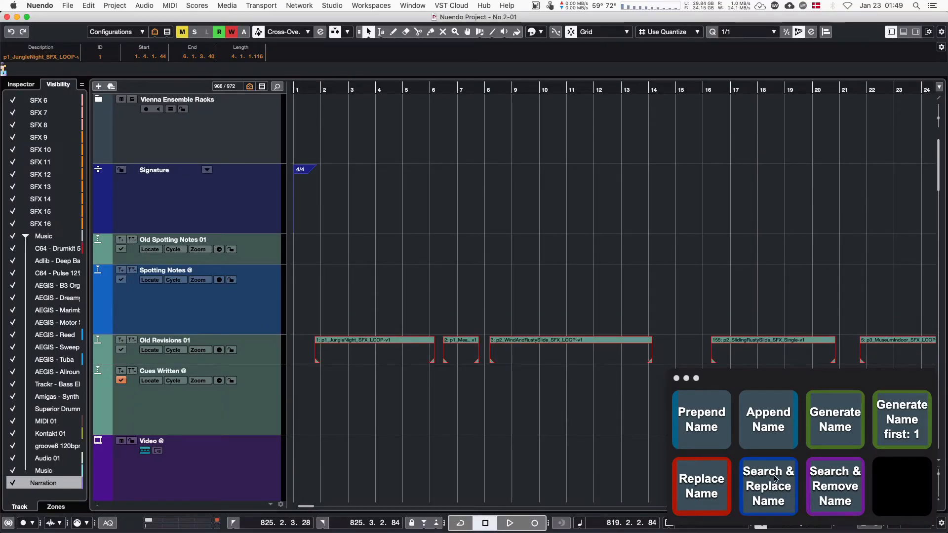
Step: Search the selected event names for "LOOP" and replace it with "loop"
click(776, 488)
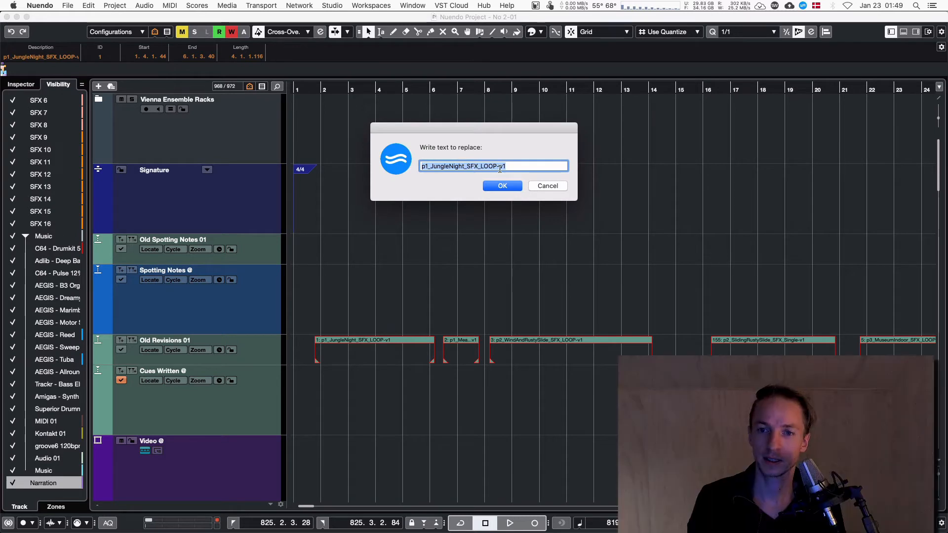
text(LOOP)
key(Return)
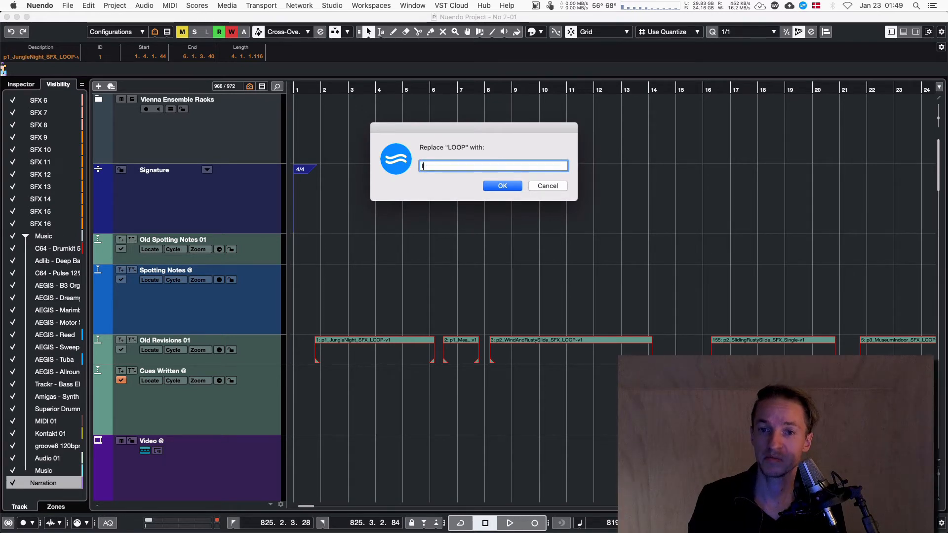
text(loop)
key(Return)
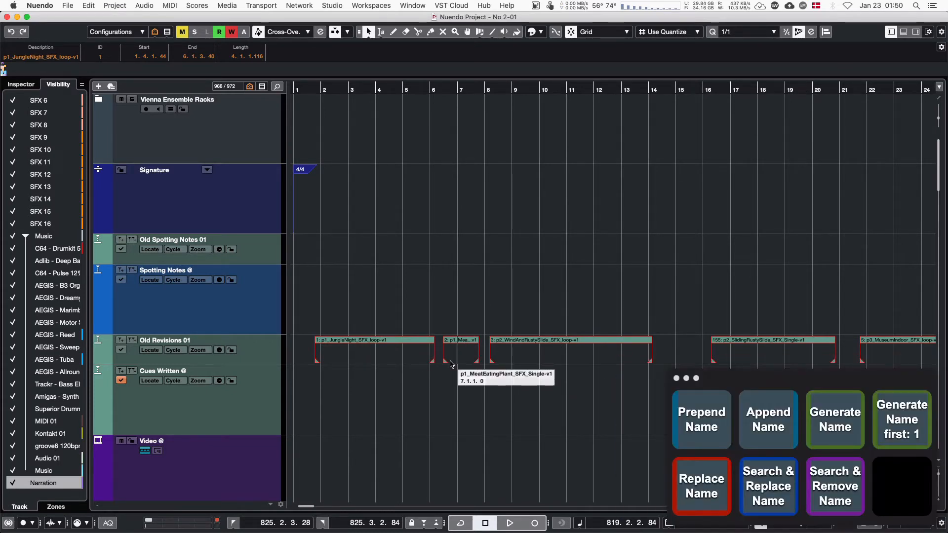
Step: Search the selected event names for "loop-" and remove that text
click(851, 496)
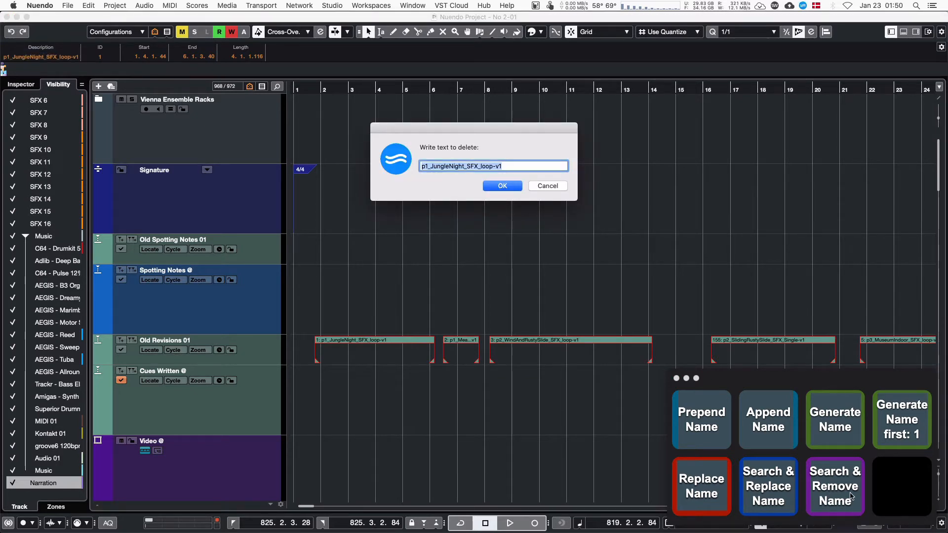
key(BackSpace)
text(loop)
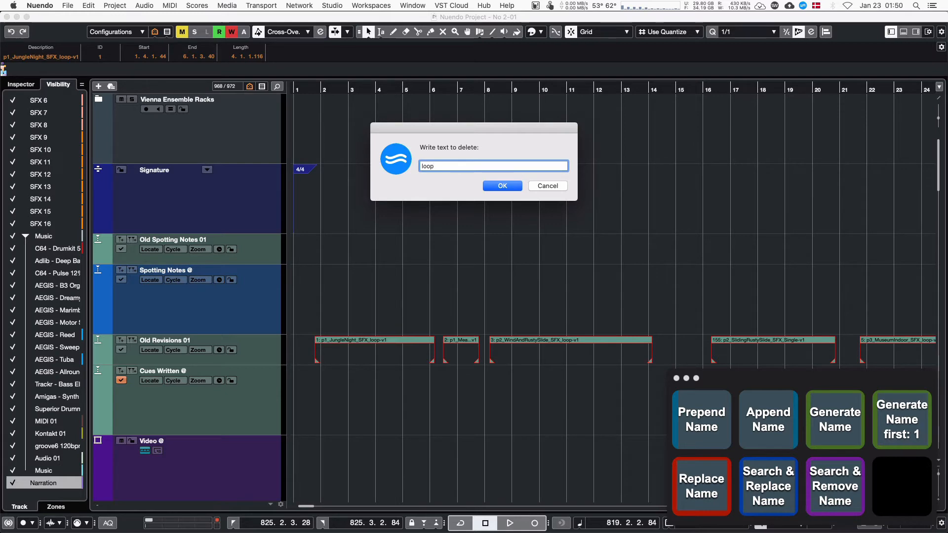
key(Return)
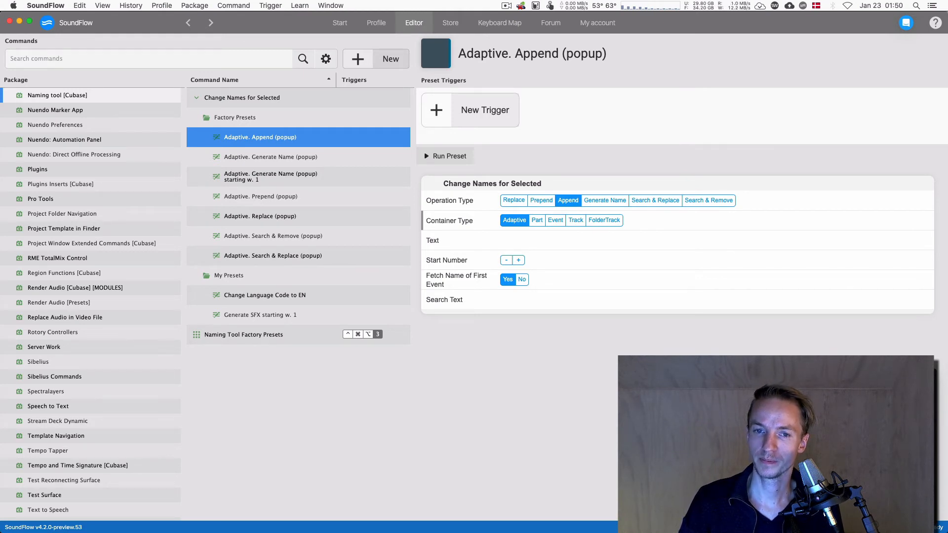
Step: Switch to SoundFlow and examine the Adaptive. Prepend (popup) preset's settings, comparing them with the events and tracks in Nuendo
click(274, 200)
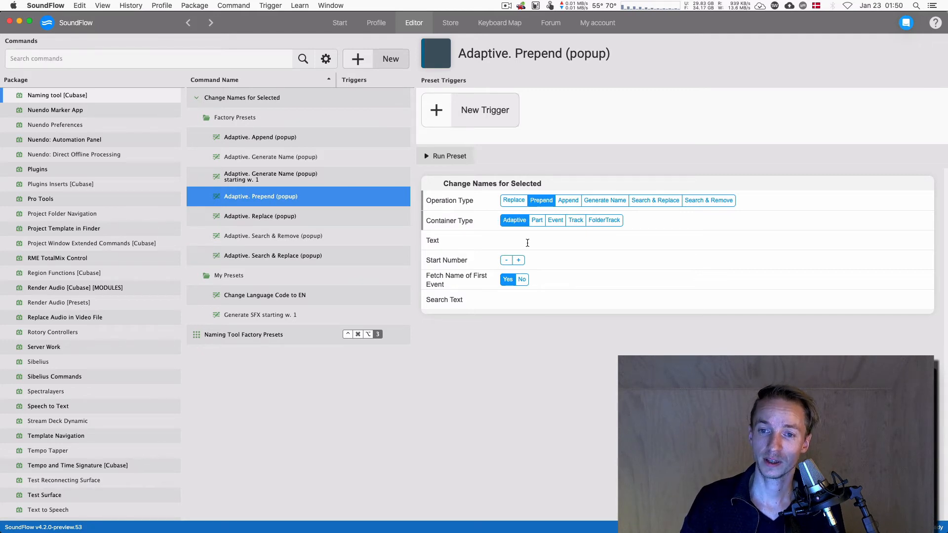
click(527, 242)
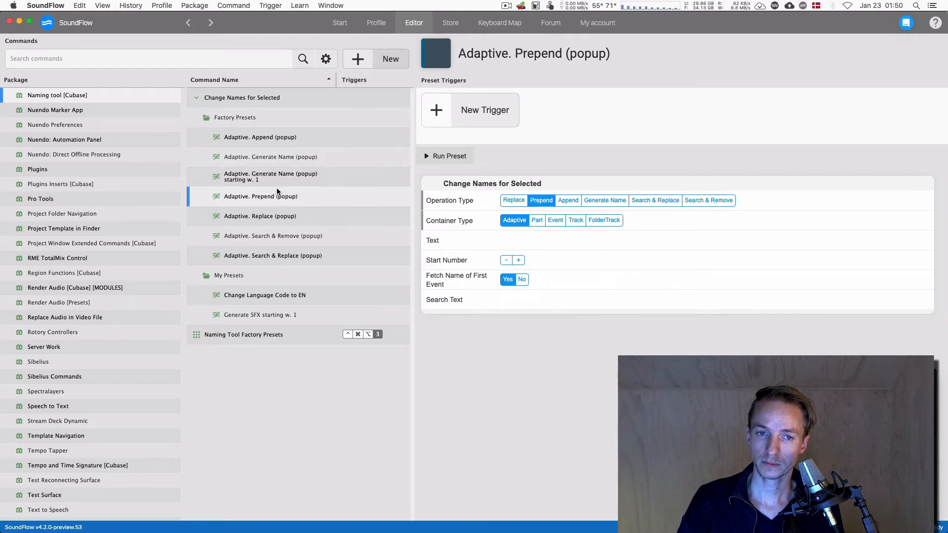
key(super+Tab)
click(394, 289)
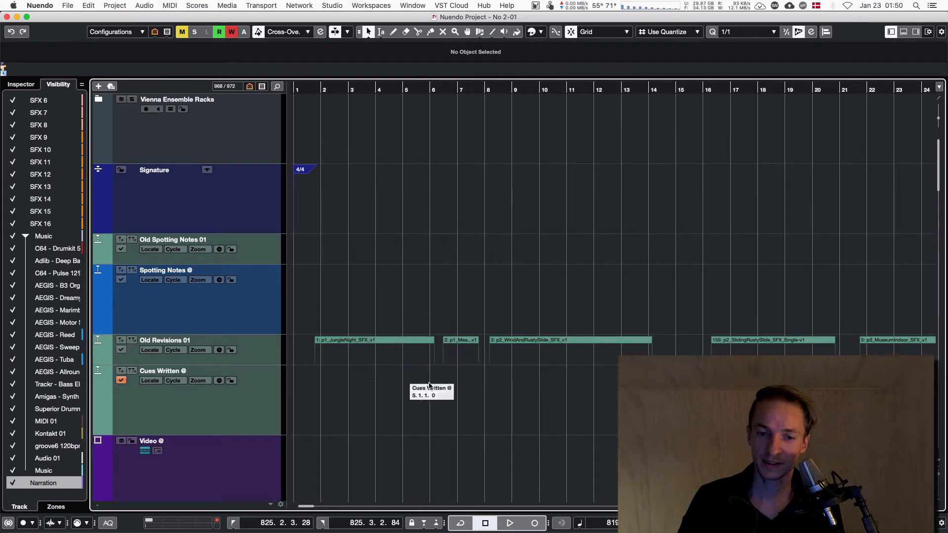
key(super+Tab)
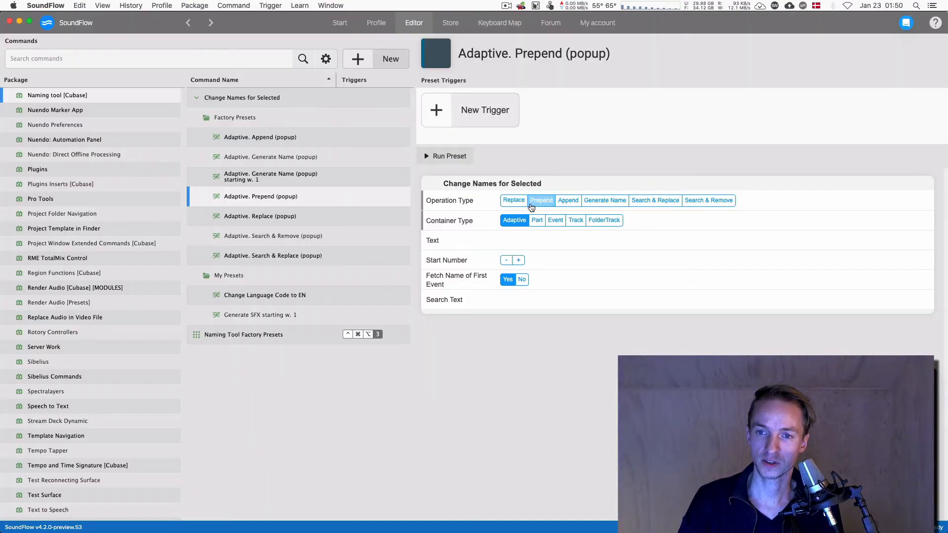
Step: In Nuendo, try appending "_SFX" to the names of the four tracks from Old Spotting Notes 01 to Cues Written @, and undo it
key(super+Tab)
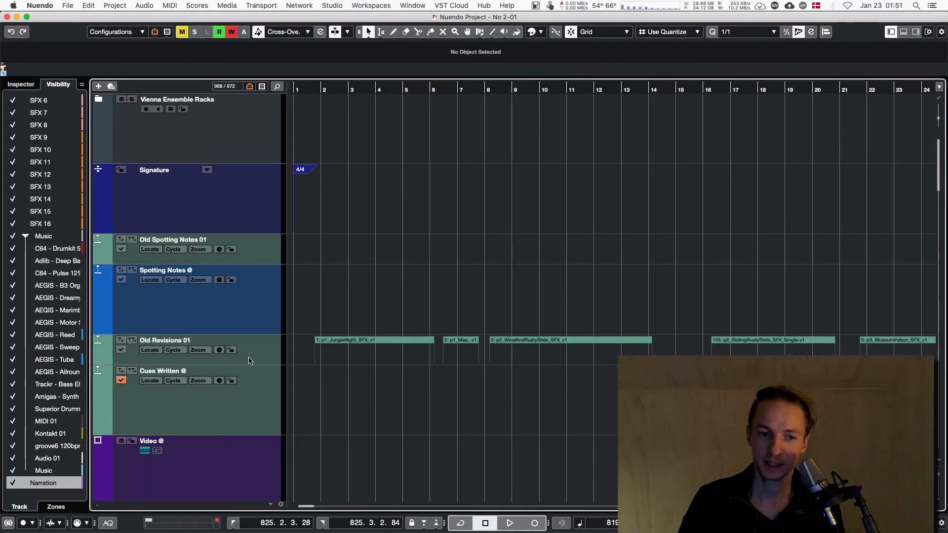
click(268, 257)
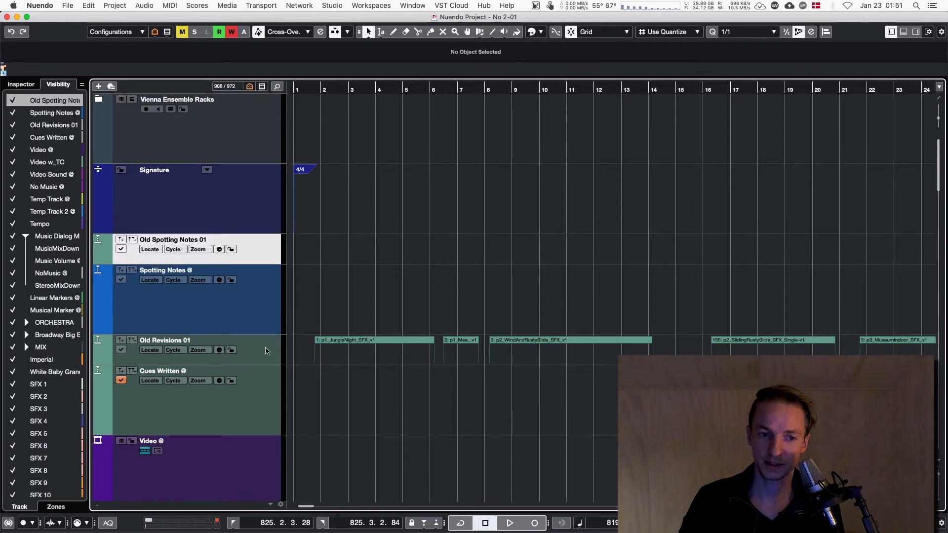
shift+click(266, 381)
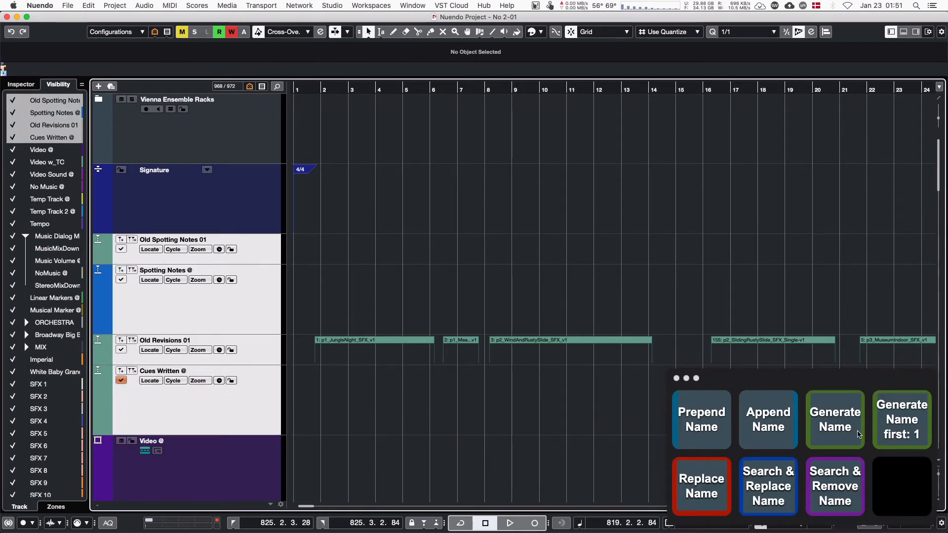
click(766, 434)
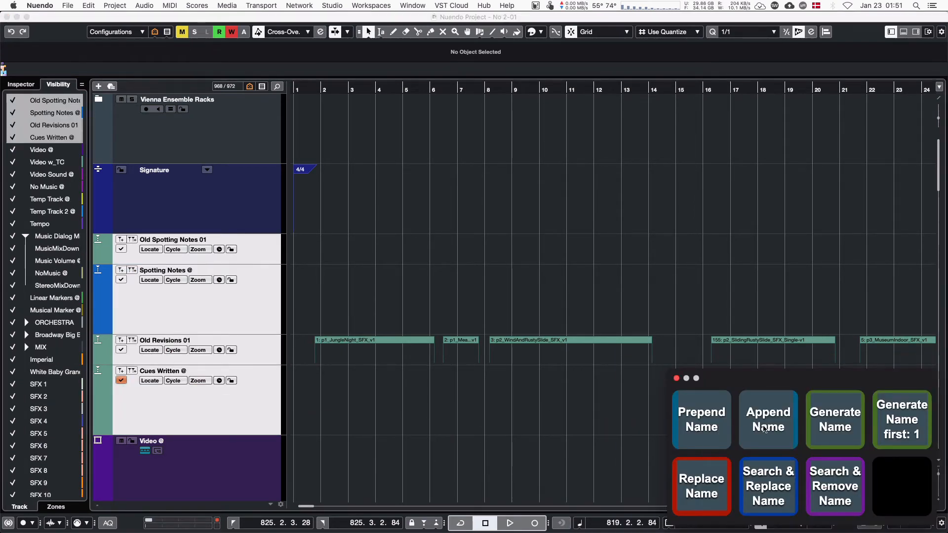
text(_SFX)
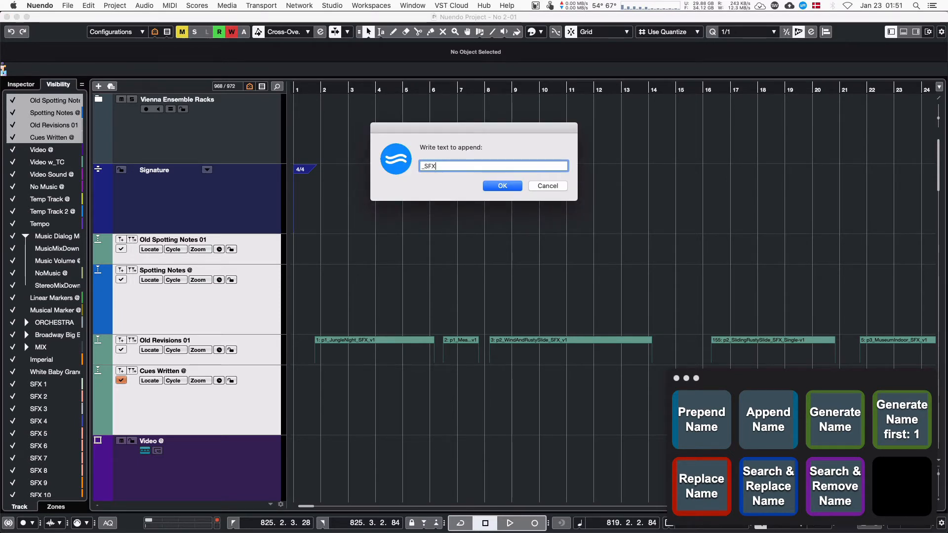
key(Return)
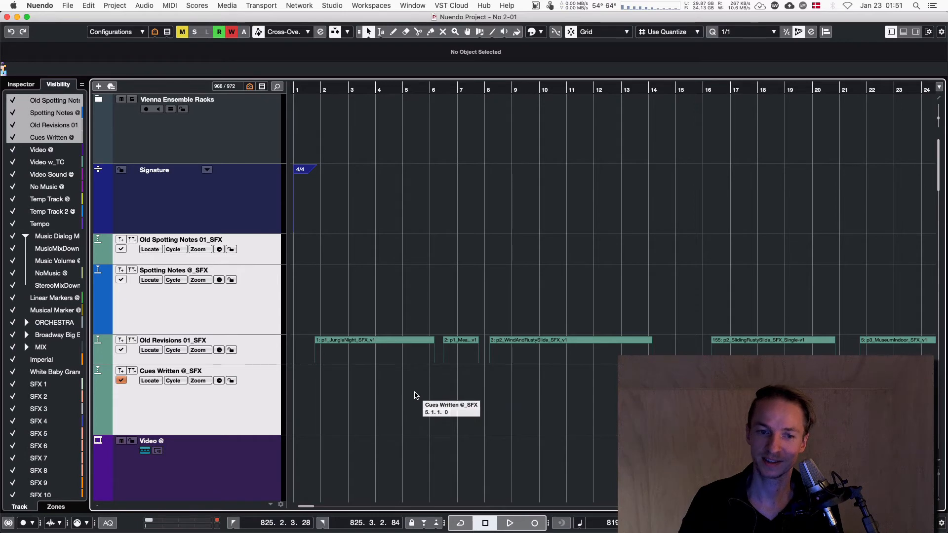
key(super+z)
Step: Switch to SoundFlow and review the settings of the Adaptive factory presets from Append through Search & Replace
key(super+Tab)
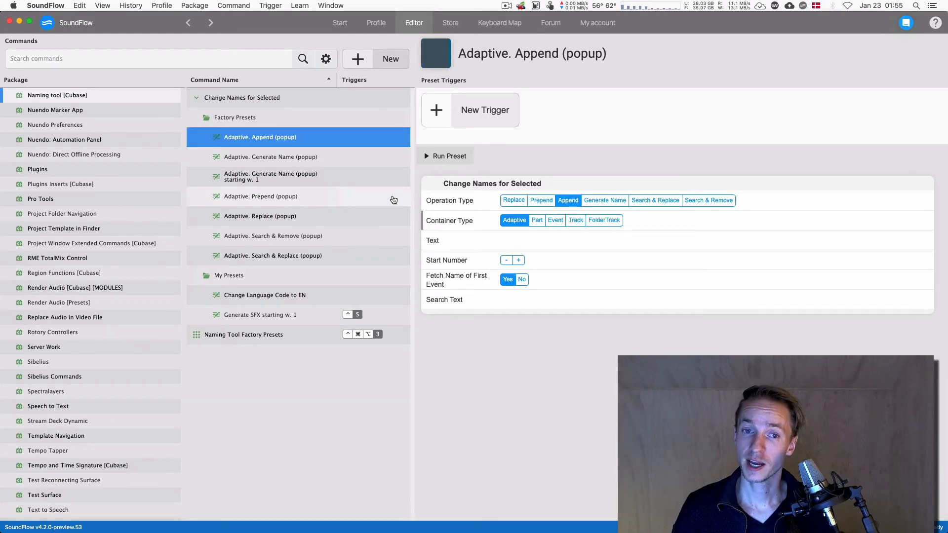
key(Down)
key(Down)
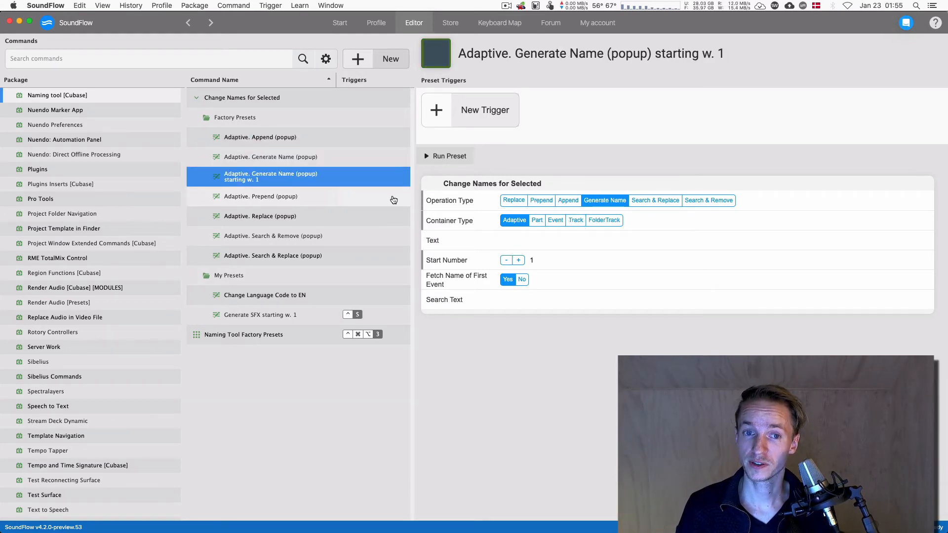
key(Down)
key(Down)
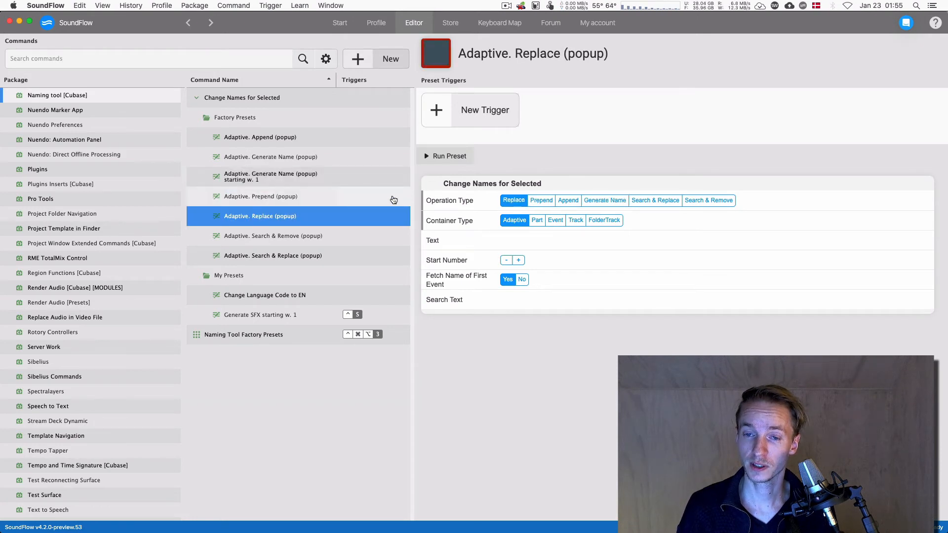
key(Down)
key(Down)
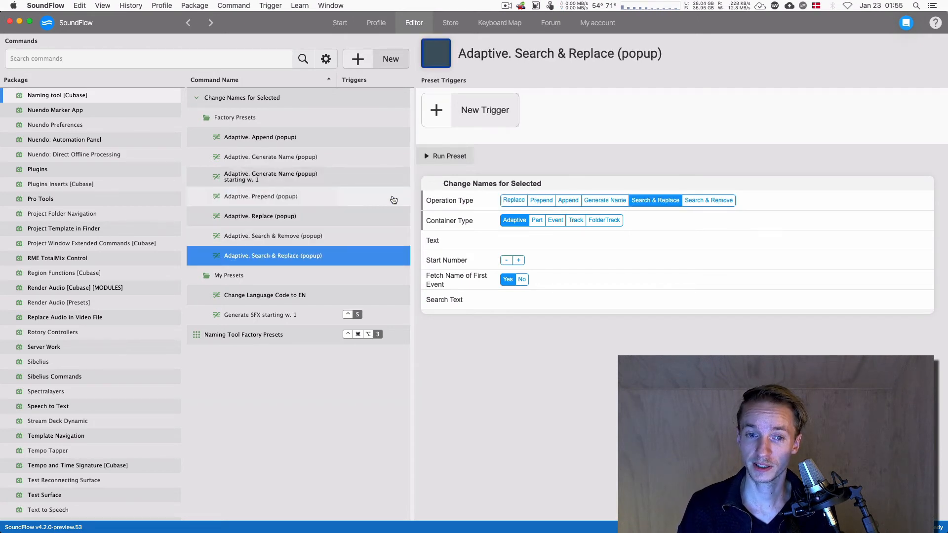
key(Up)
key(Up)
key(Up)
key(Up)
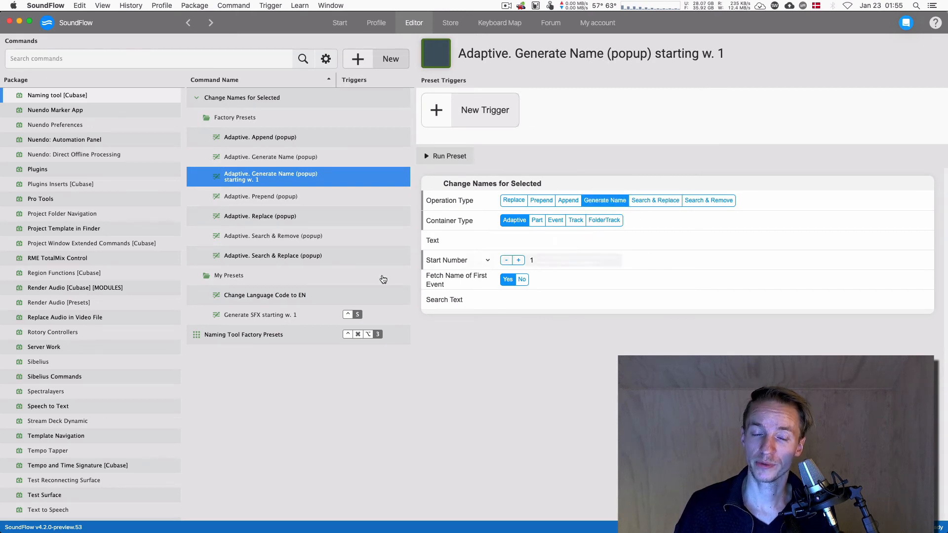
Step: Examine the Generate SFX starting w. 1 preset's text, start number and fetch-name settings, and return to Nuendo to see it on the four selected tracks
click(267, 315)
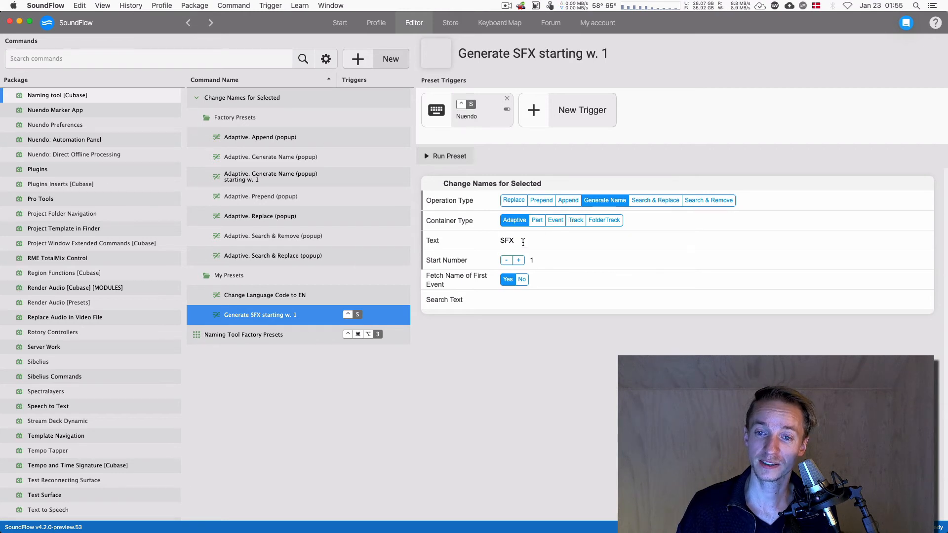
click(510, 240)
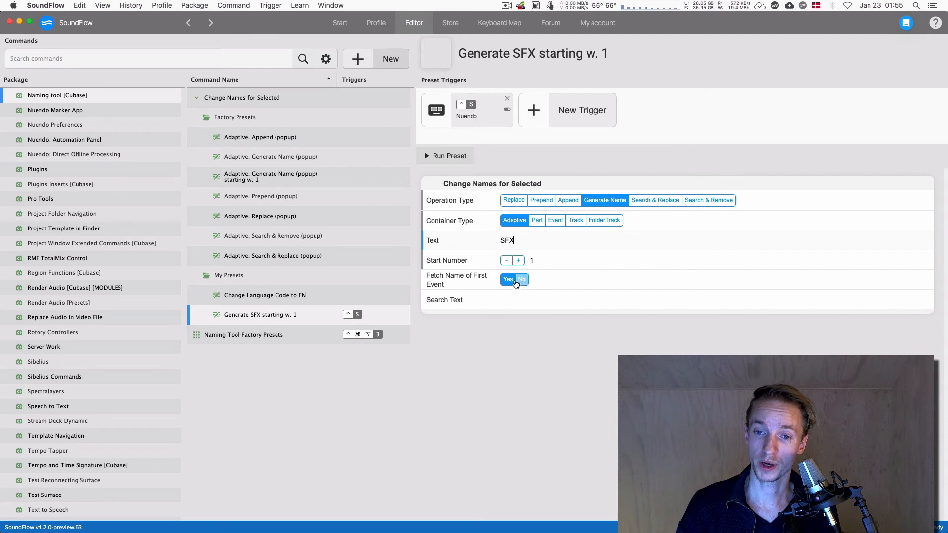
key(super+Tab)
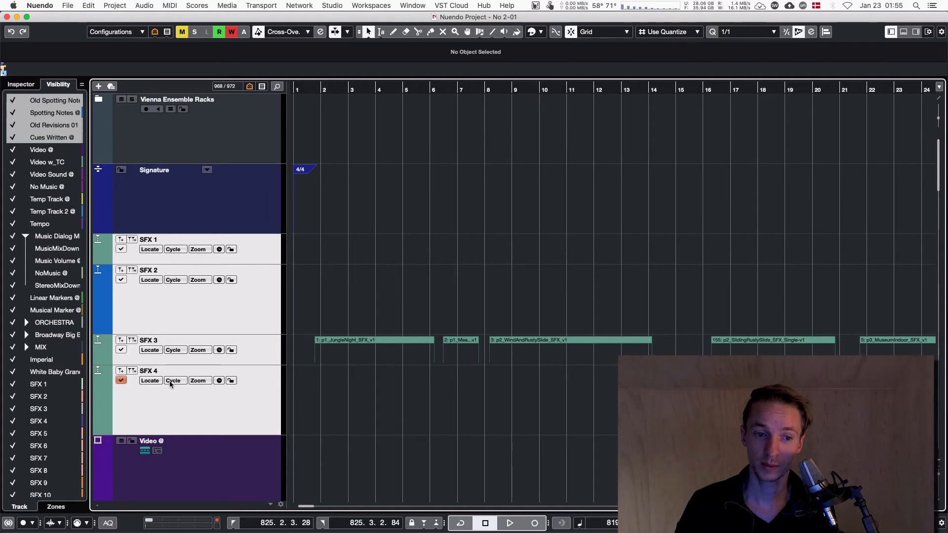
Step: Select the events on the Old Revisions 01 track and examine the unnamed ones further along the timeline
drag(334, 306, 928, 370)
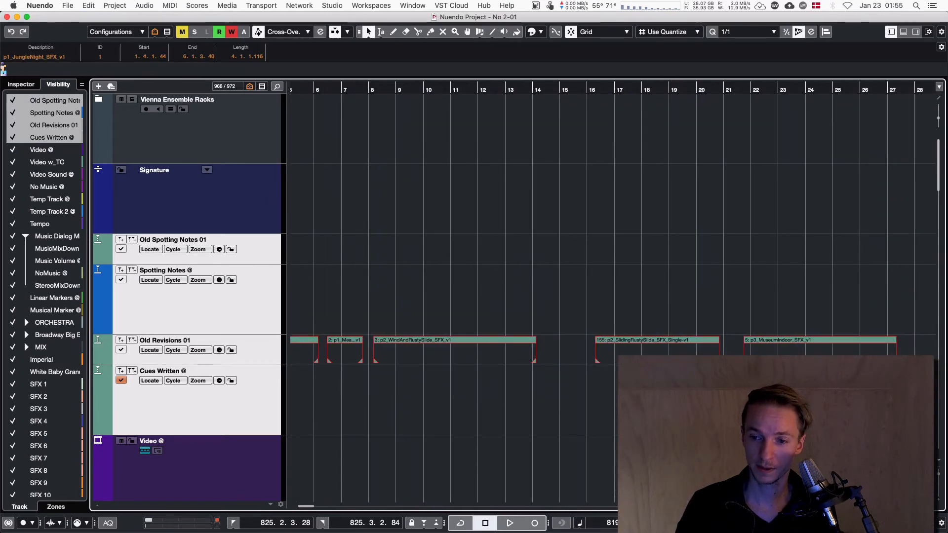
scroll(612, 296, left, 3)
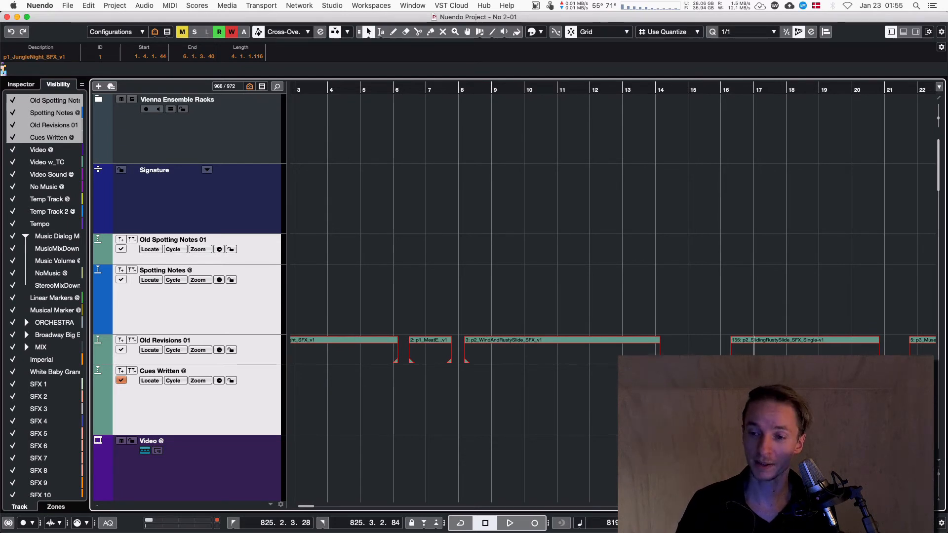
scroll(605, 385, right, 5)
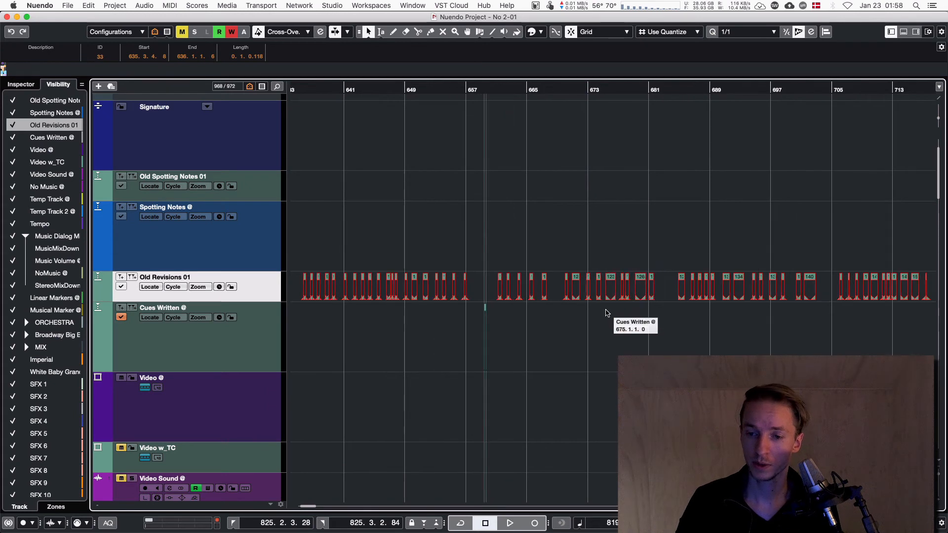
scroll(606, 313, up, 10)
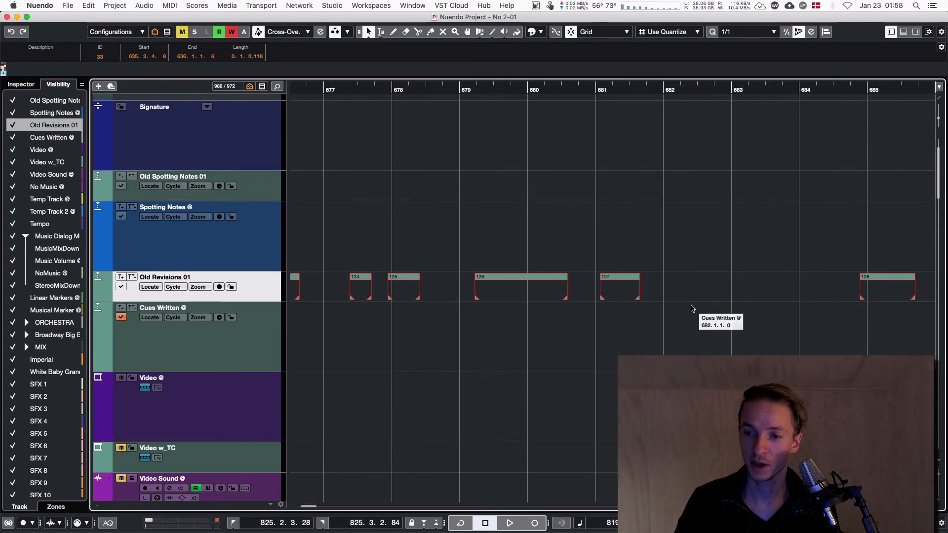
scroll(691, 308, right, 8)
scroll(689, 316, down, 3)
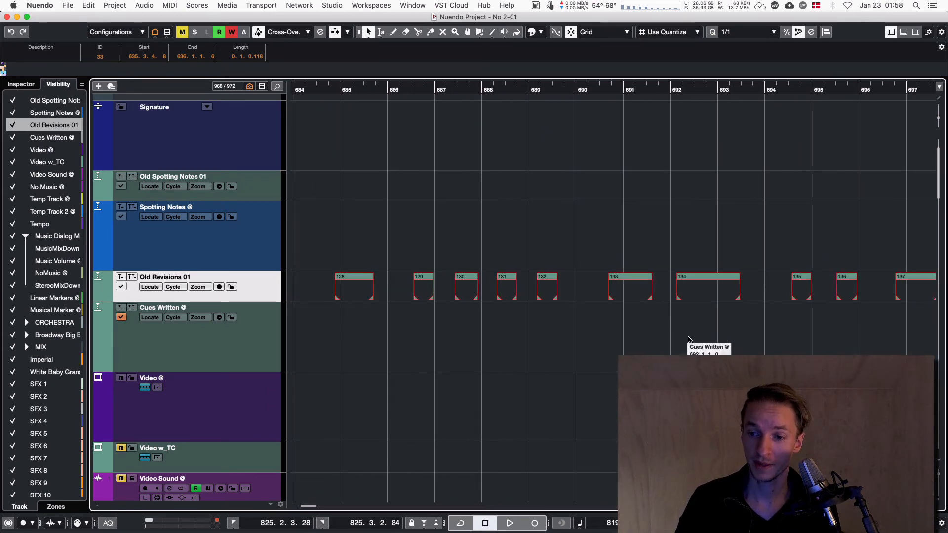
scroll(688, 339, down, 8)
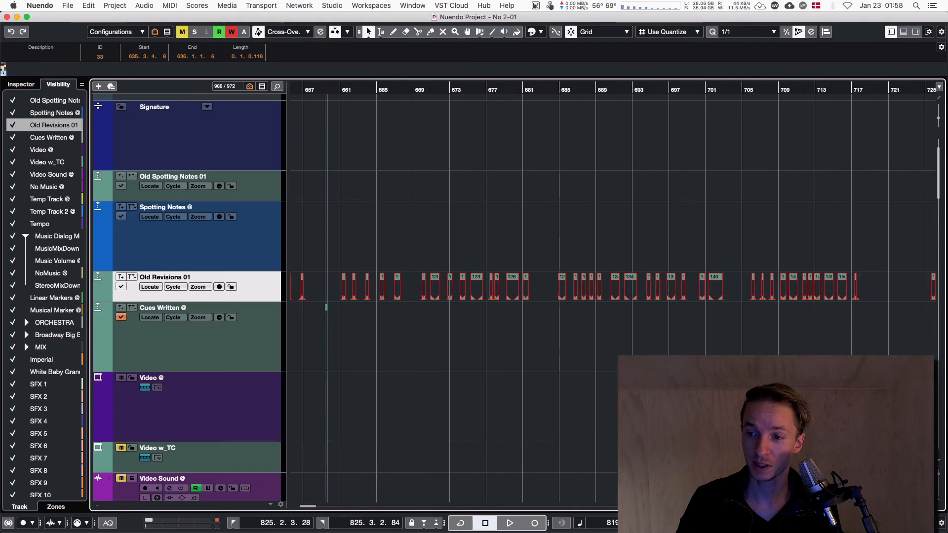
scroll(682, 313, left, 5)
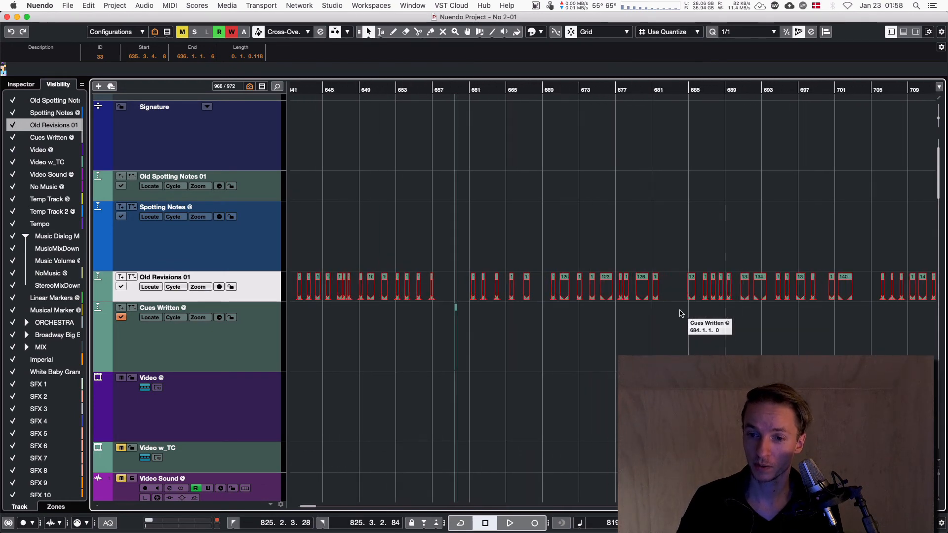
scroll(680, 313, down, 4)
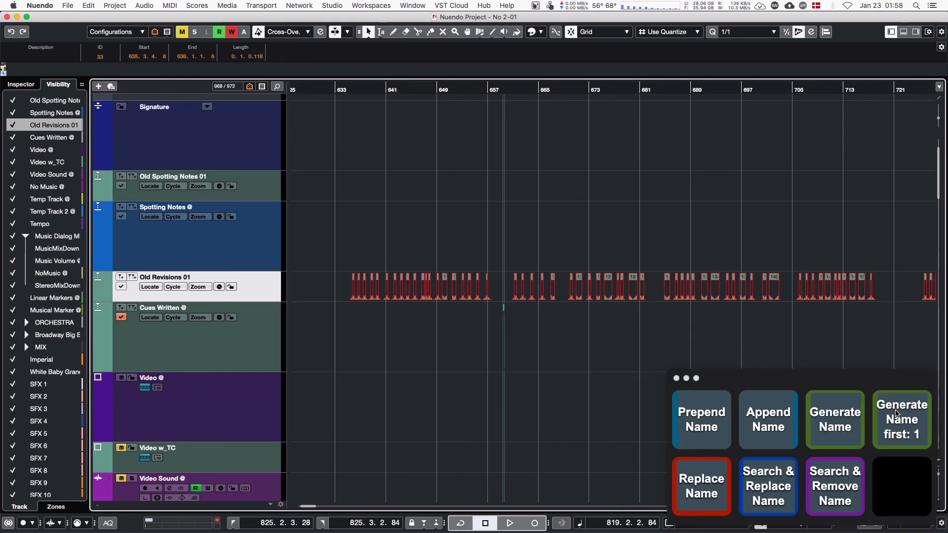
Step: Generate numbered names for the selected Old Revisions 01 events from the text "SFX", starting with 1
click(897, 415)
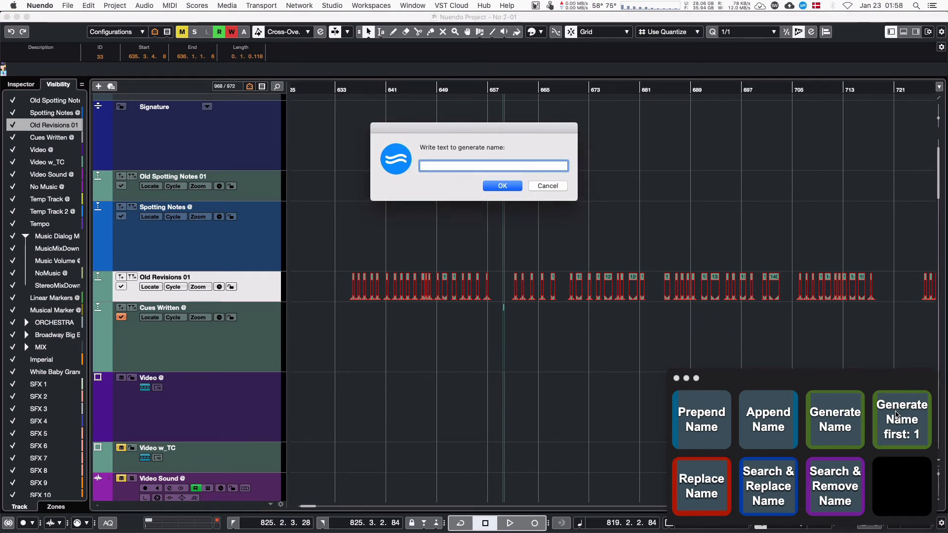
text(SFX)
key(Return)
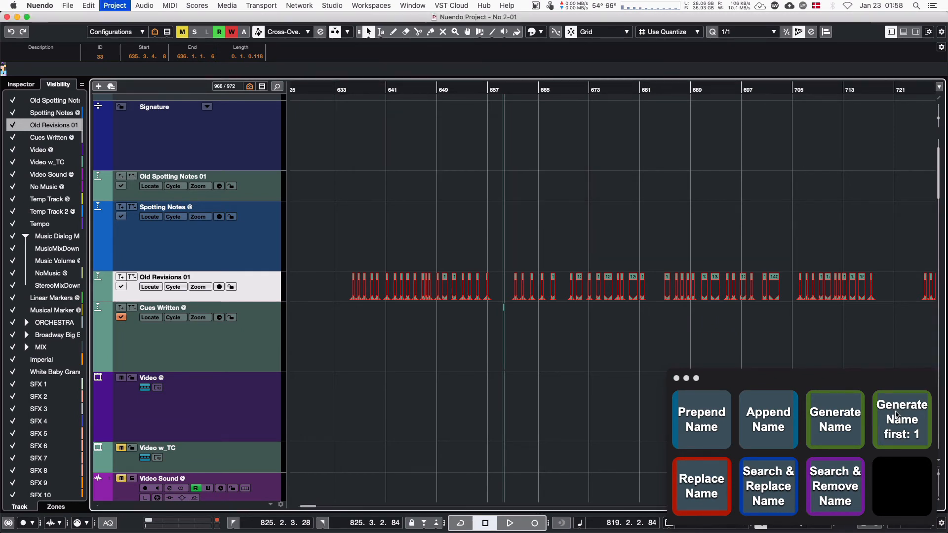
scroll(541, 310, up, 2)
scroll(540, 310, up, 5)
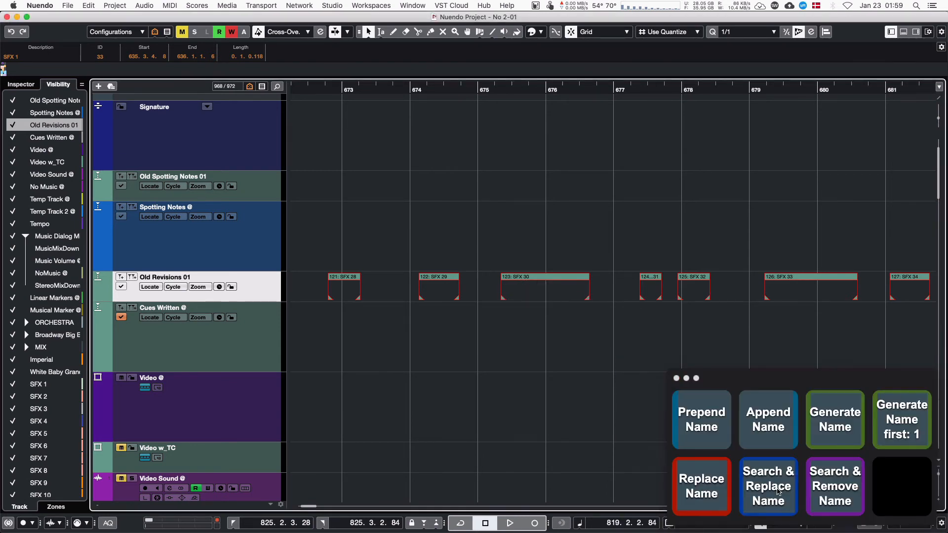
Step: Search the selected event names for a space and replace it with "_"
click(777, 491)
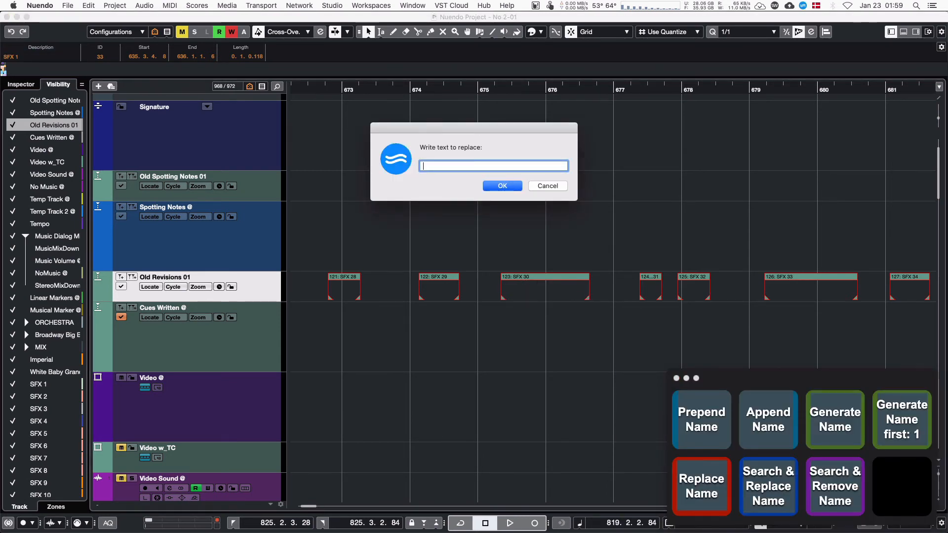
key(Return)
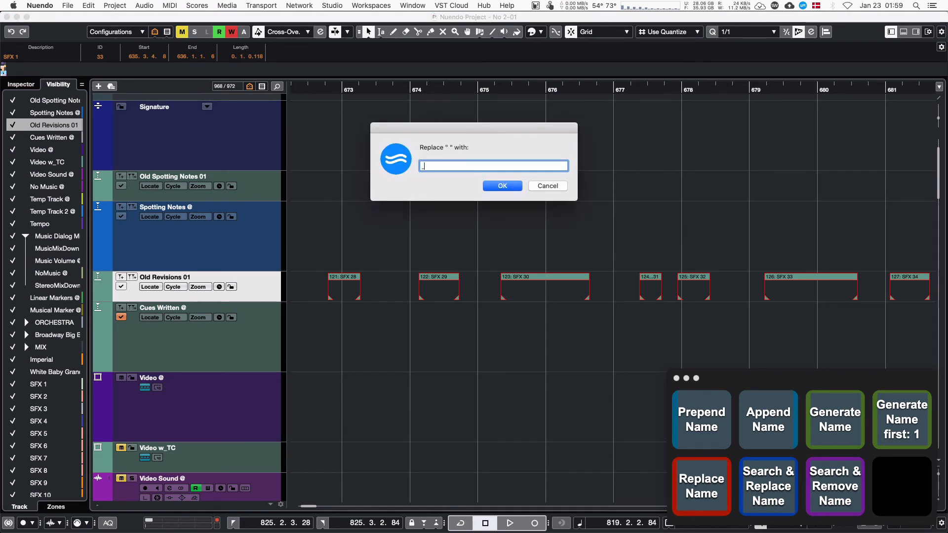
text(_)
key(Return)
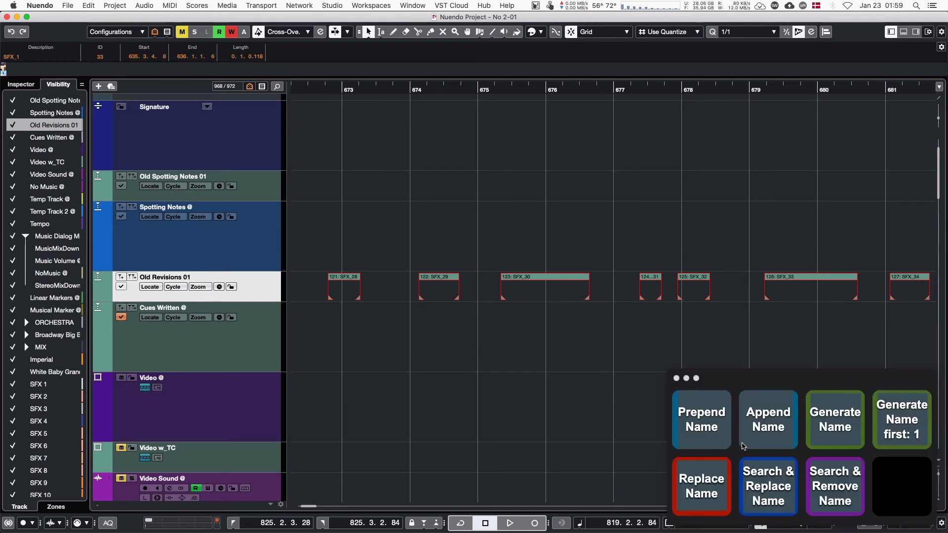
Step: Append "_EN" to the selected event names and prepend "Preview_" to them
click(765, 429)
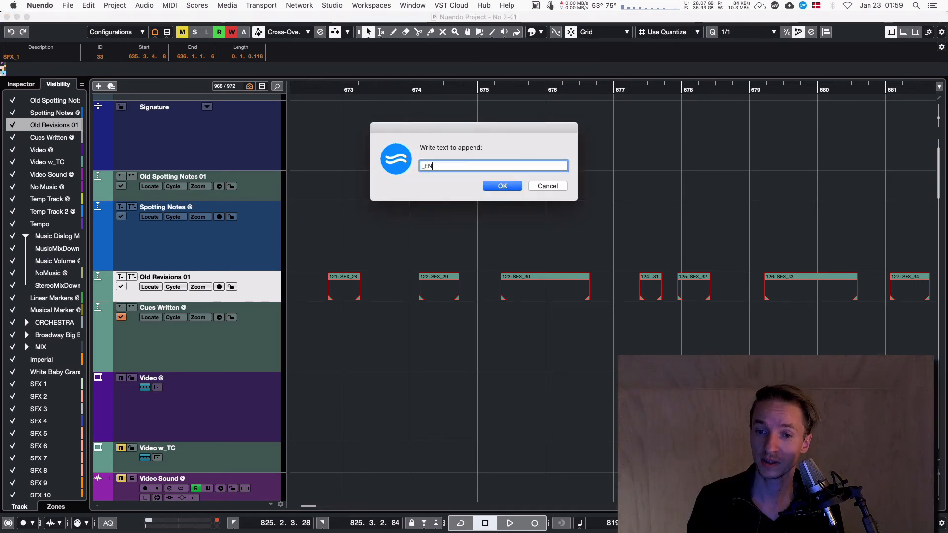
key(Return)
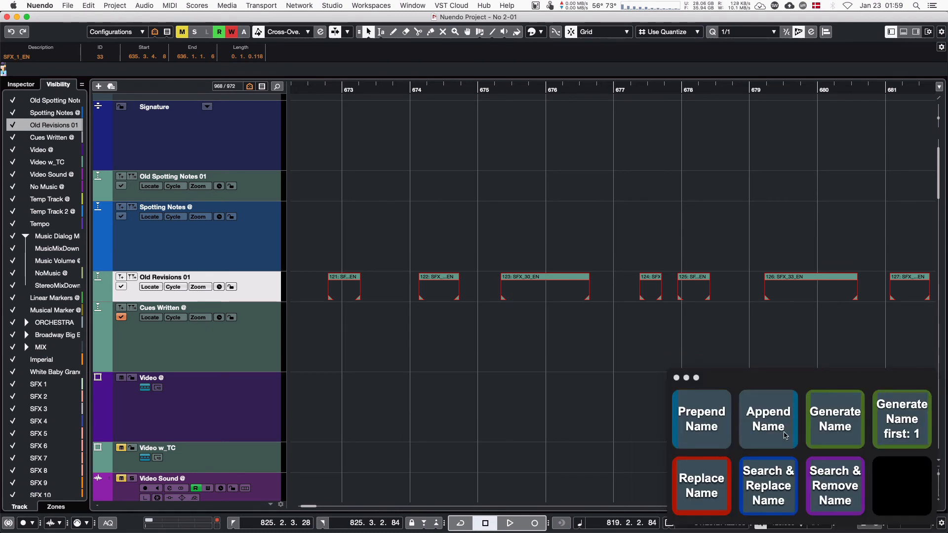
click(714, 427)
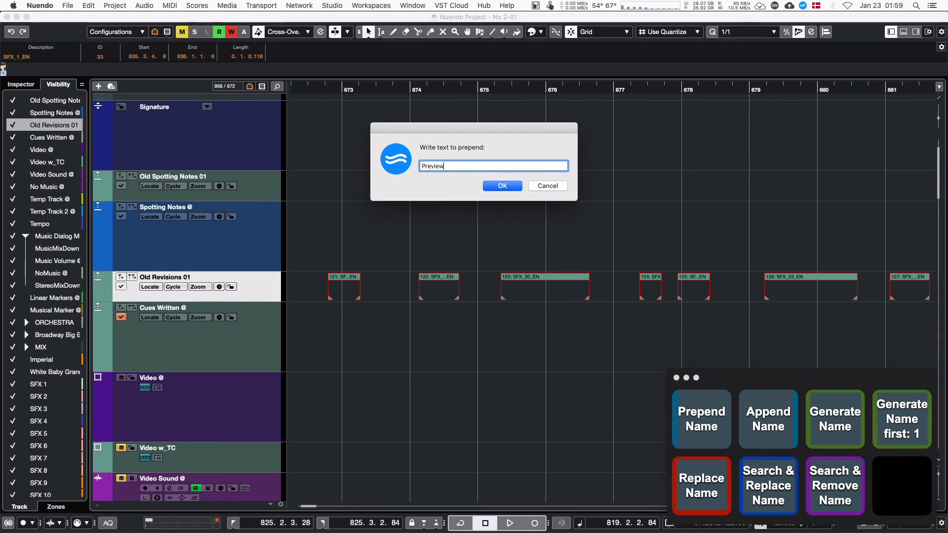
key(Return)
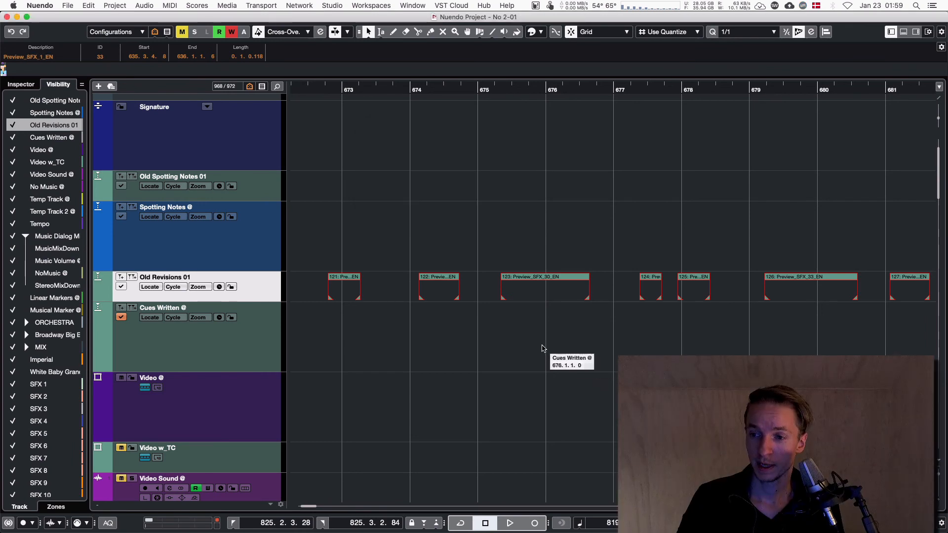
Step: Inspect the new names of the selected events along the Old Revisions 01 track
key(g)
key(g)
key(g)
key(g)
key(g)
key(g)
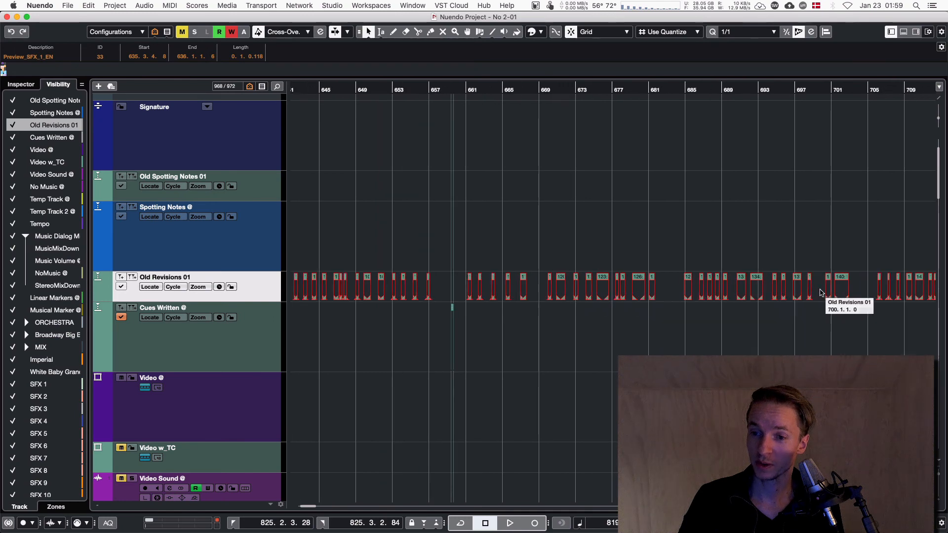
key(h)
key(h)
key(h)
key(h)
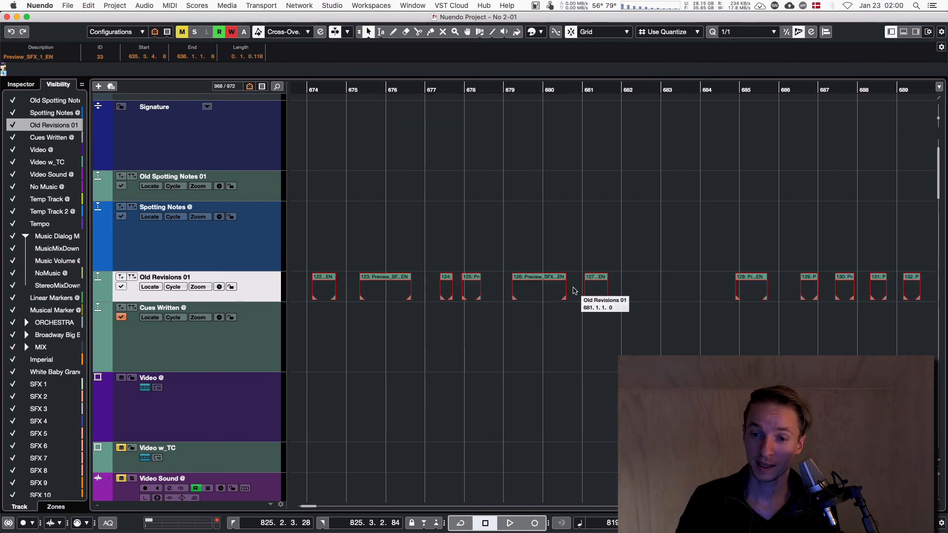
Step: Search the selected event names for "Preview_" and remove that text
key(g)
key(g)
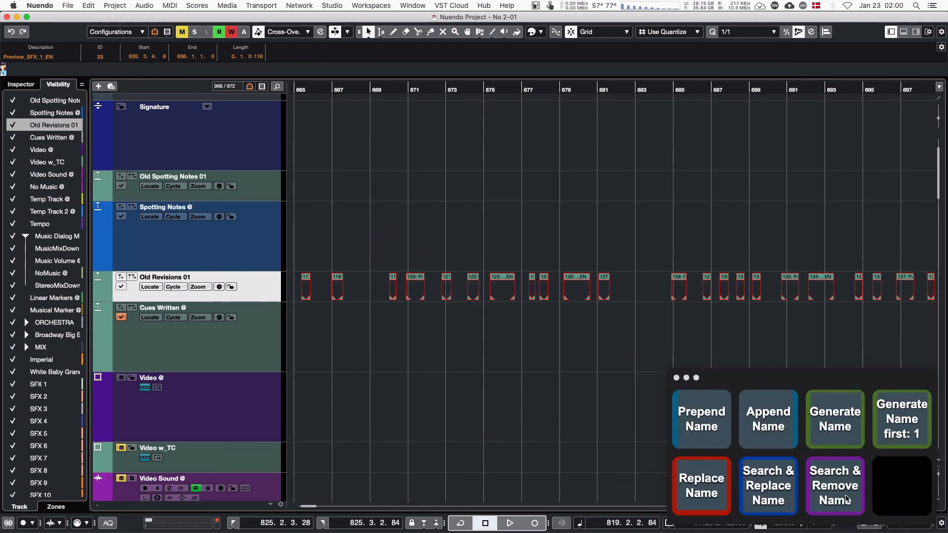
click(846, 498)
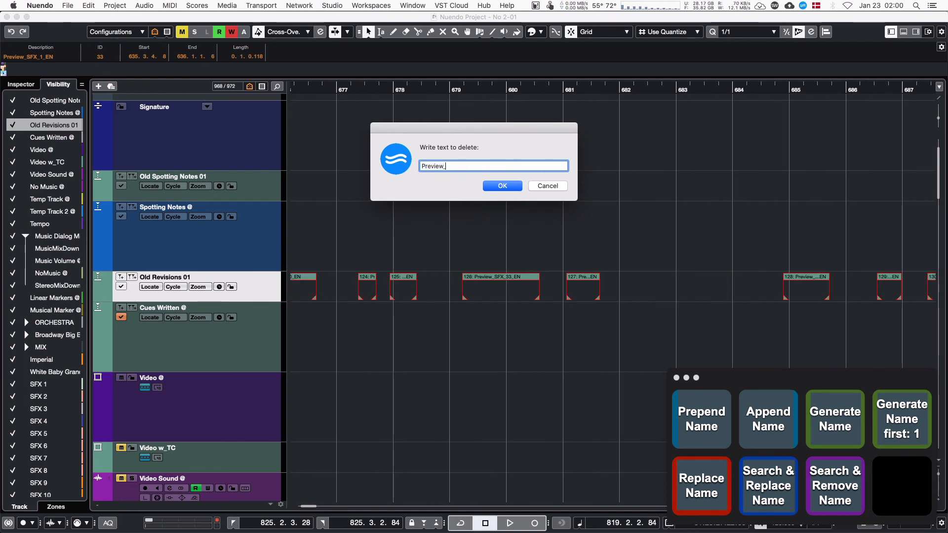
key(Return)
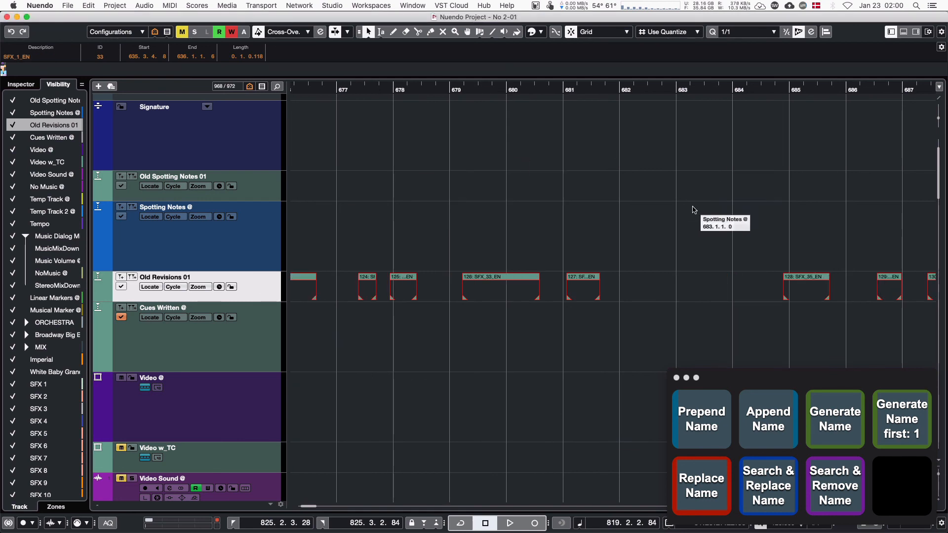